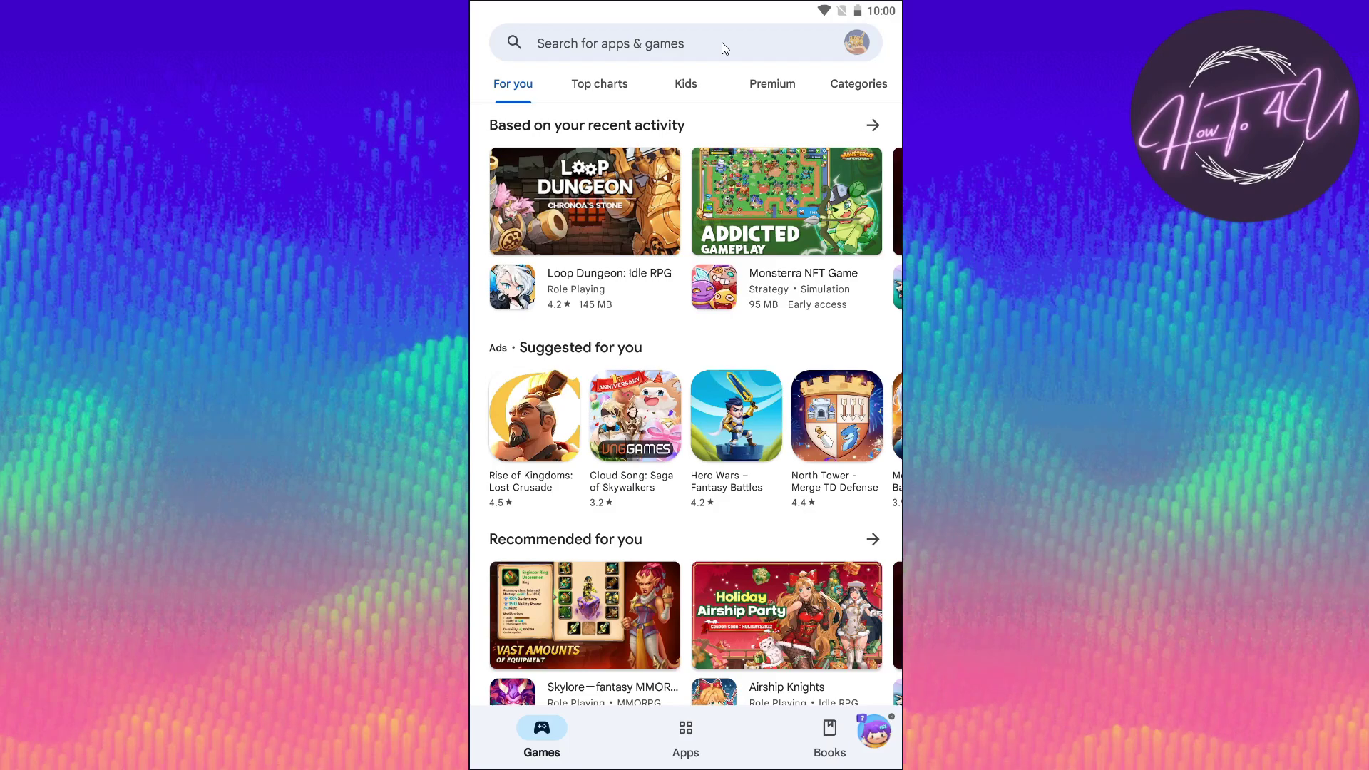
# Search the Play Store for 'instagram' from recent searches and open the Instagram listing
pyautogui.click(721, 43)
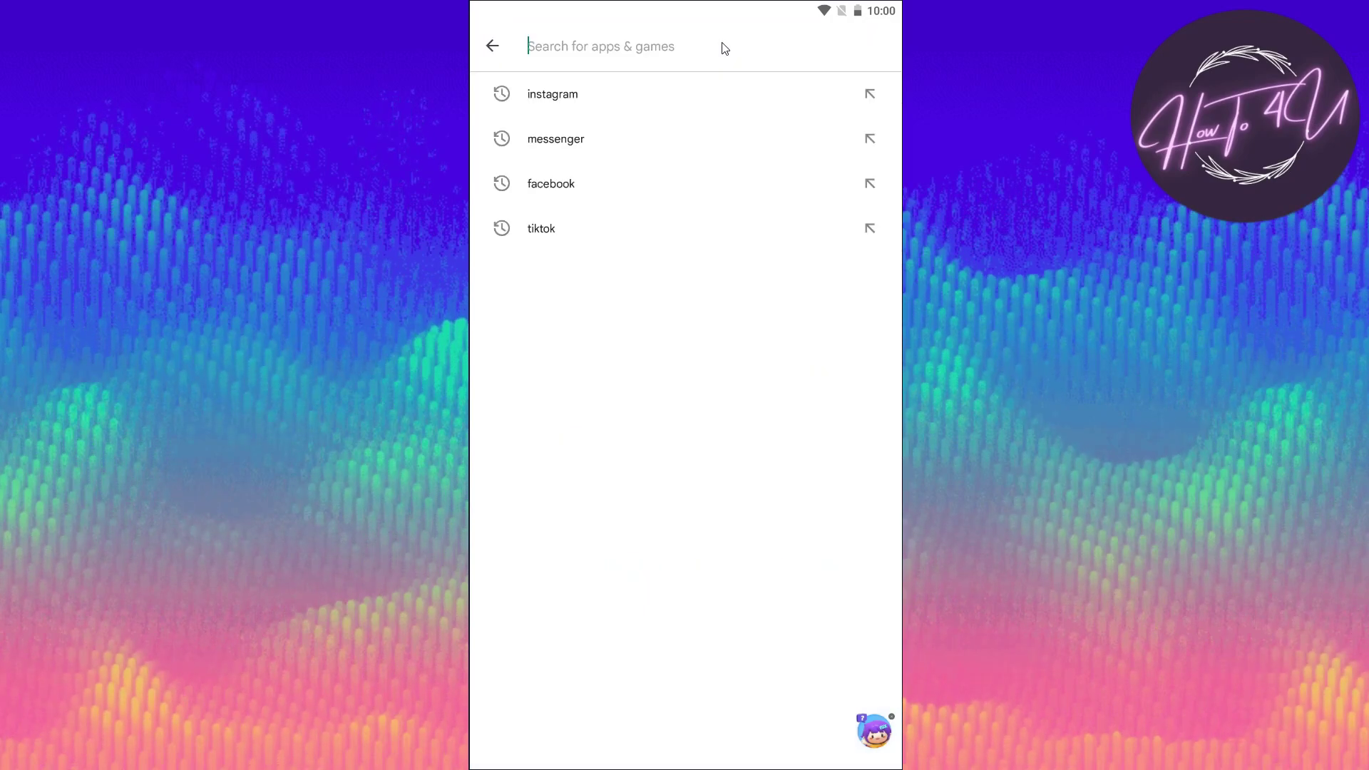
pyautogui.click(578, 100)
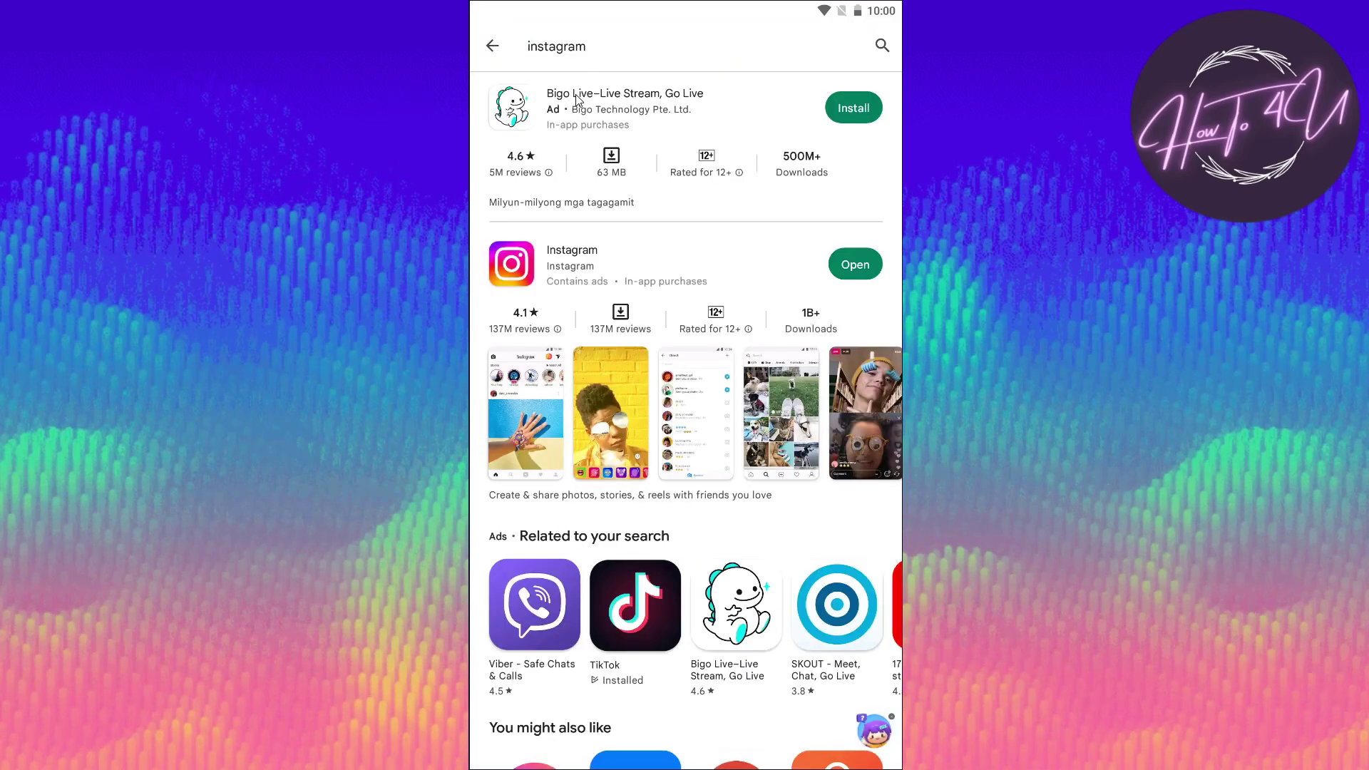
pyautogui.click(668, 266)
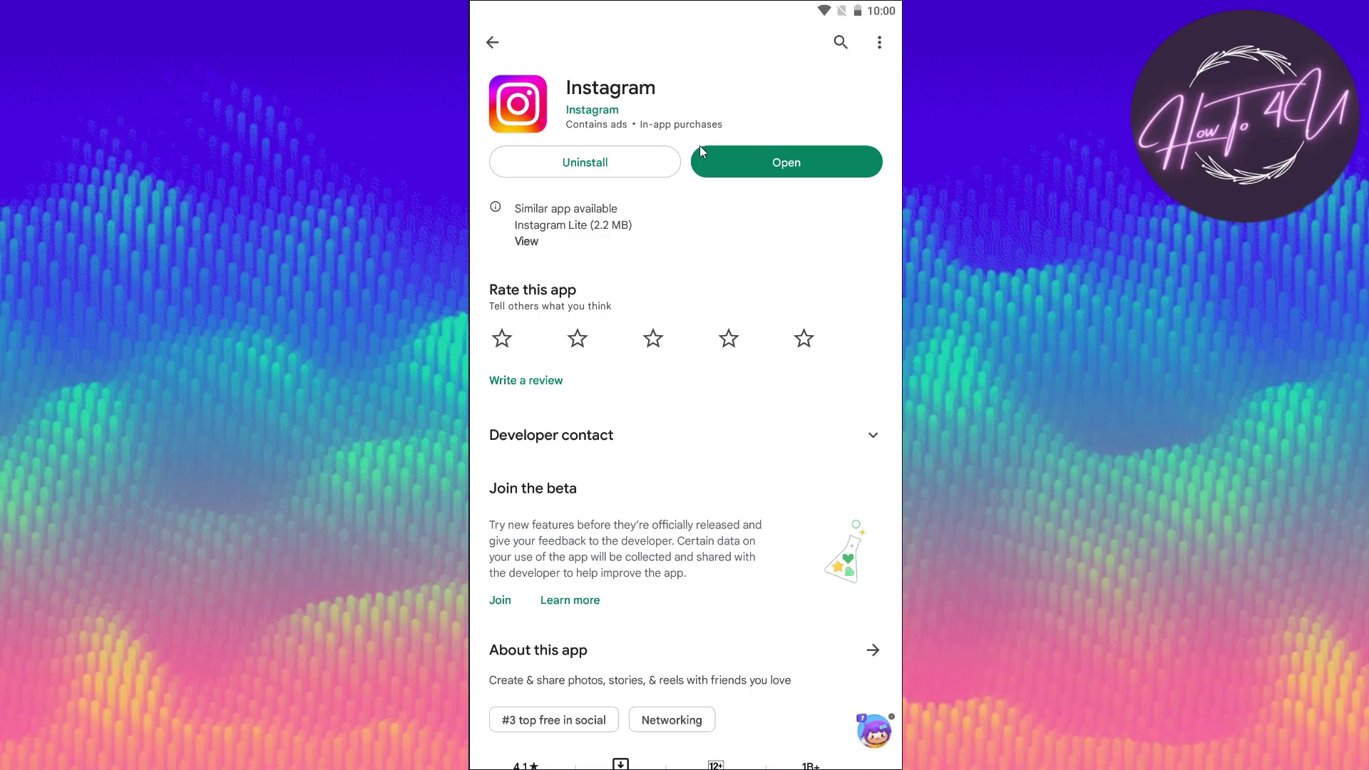
# Launch Instagram and open the Messenger inbox showing the notes row
pyautogui.click(800, 167)
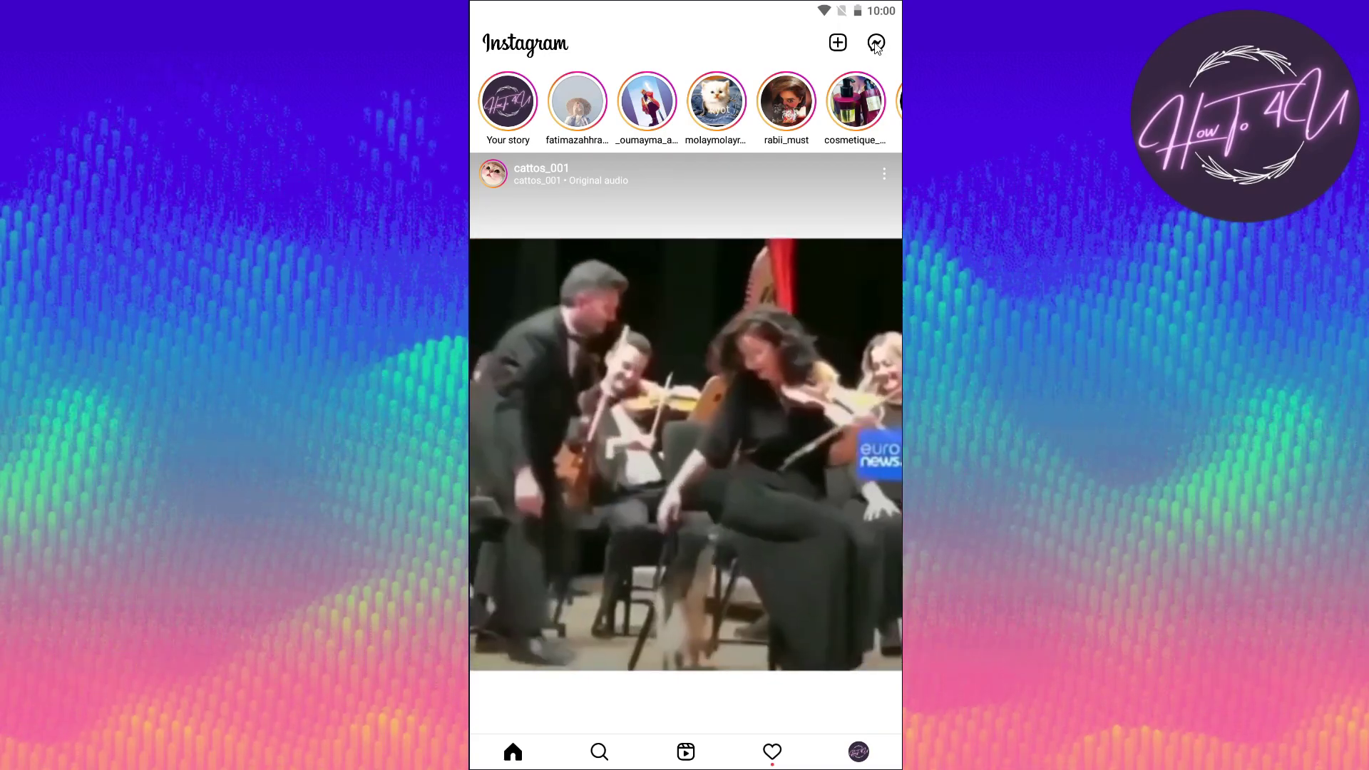
pyautogui.click(875, 44)
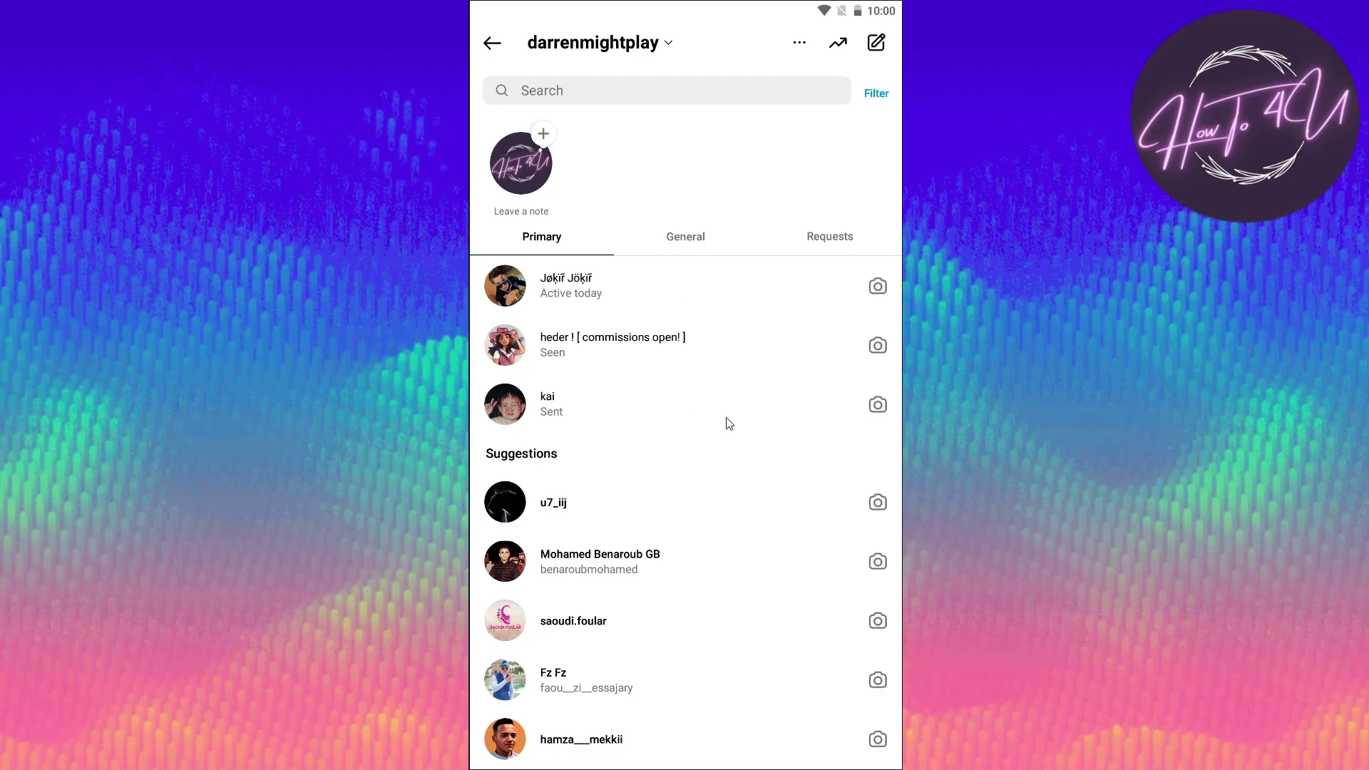
pyautogui.scroll(-1, 637, 165)
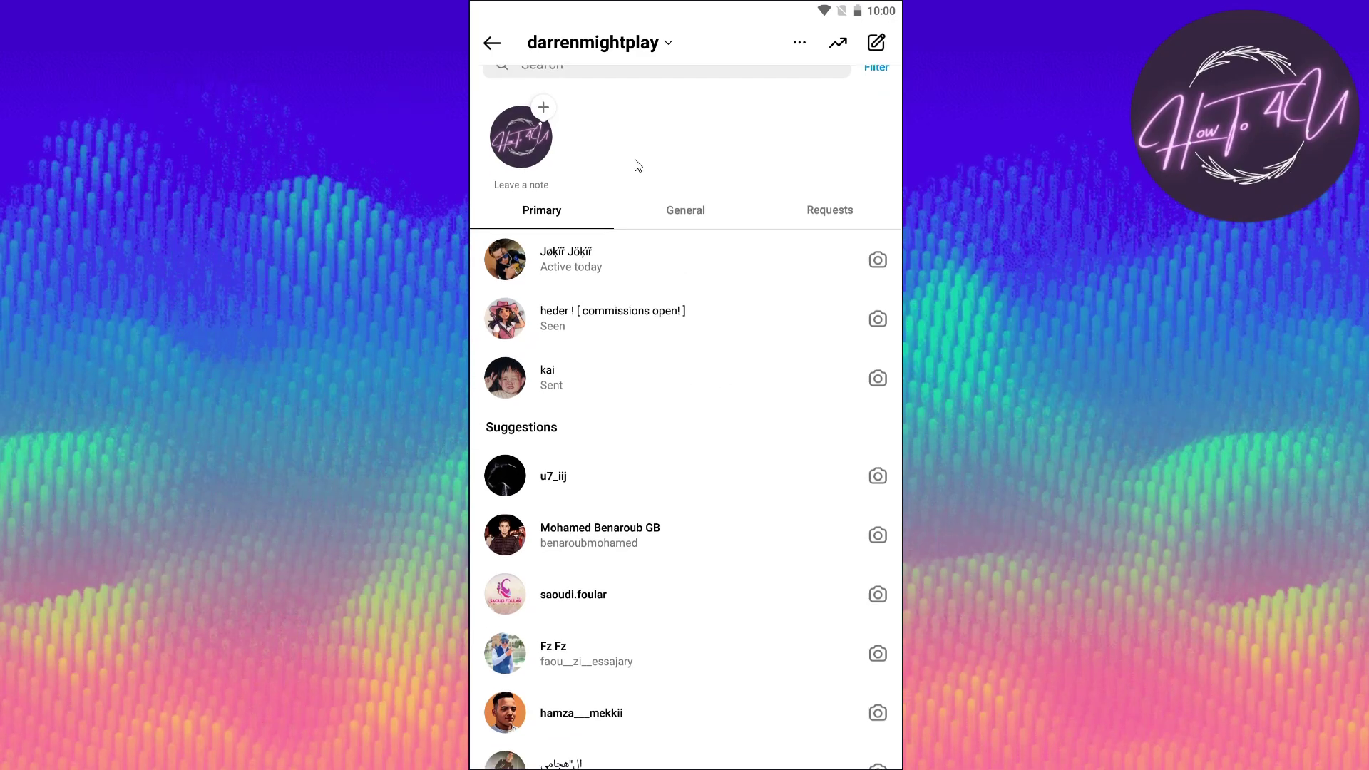
pyautogui.scroll(1, 638, 165)
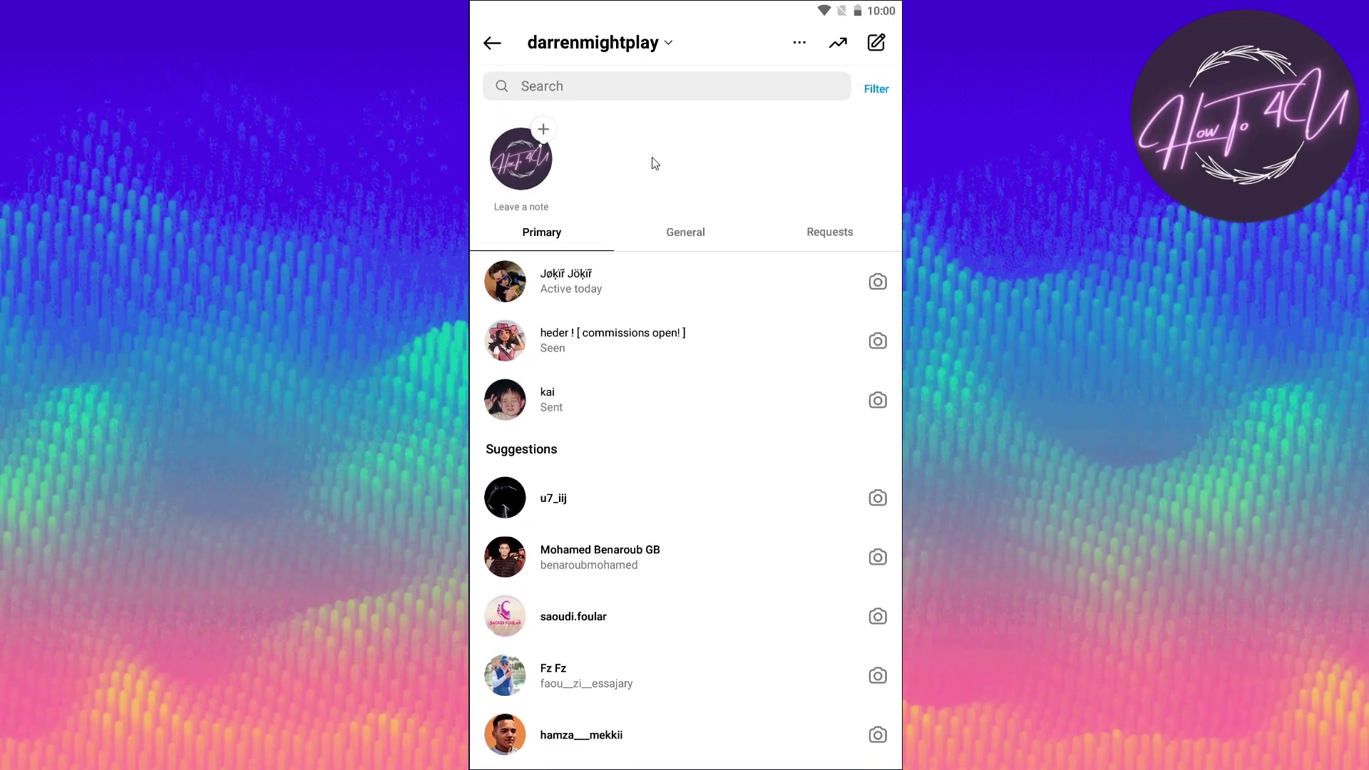
pyautogui.scroll(1, 654, 163)
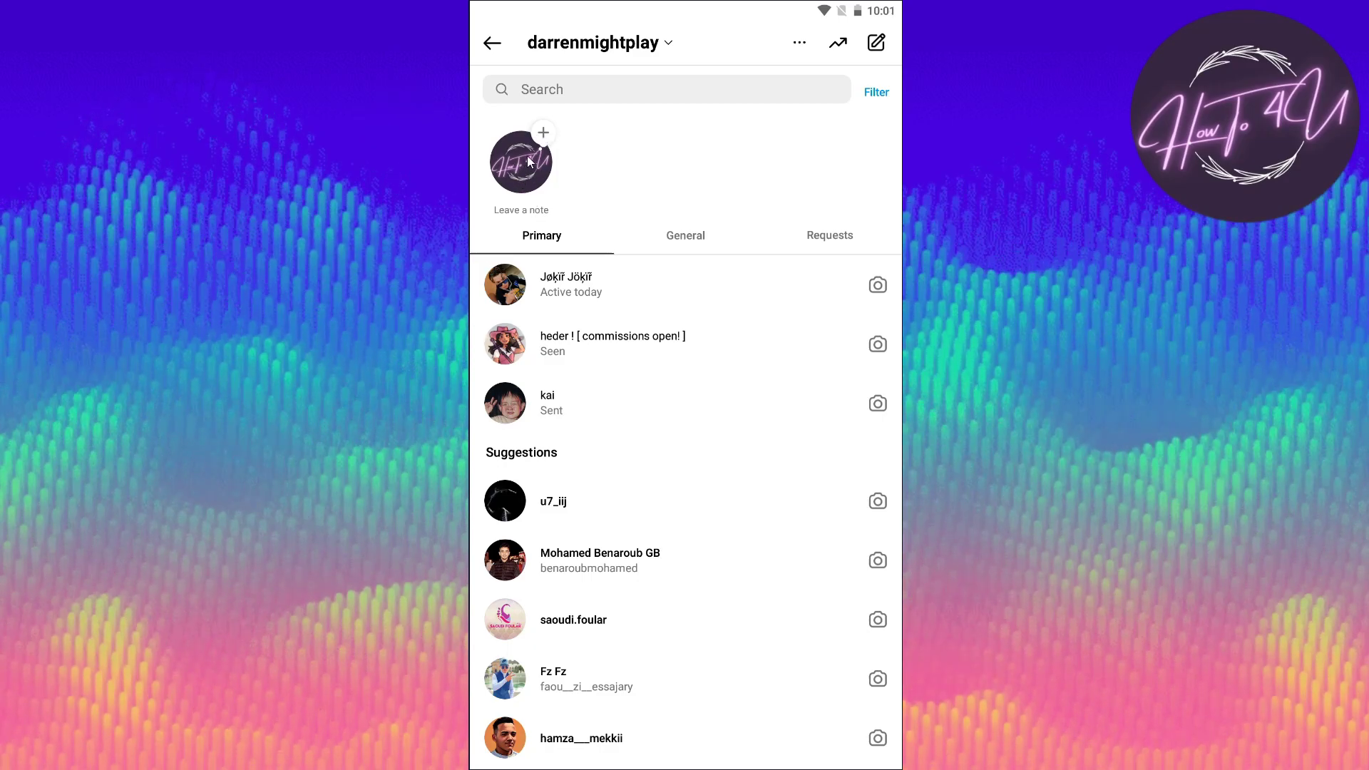
# Start a new note and set its audience to Close friends
pyautogui.click(519, 171)
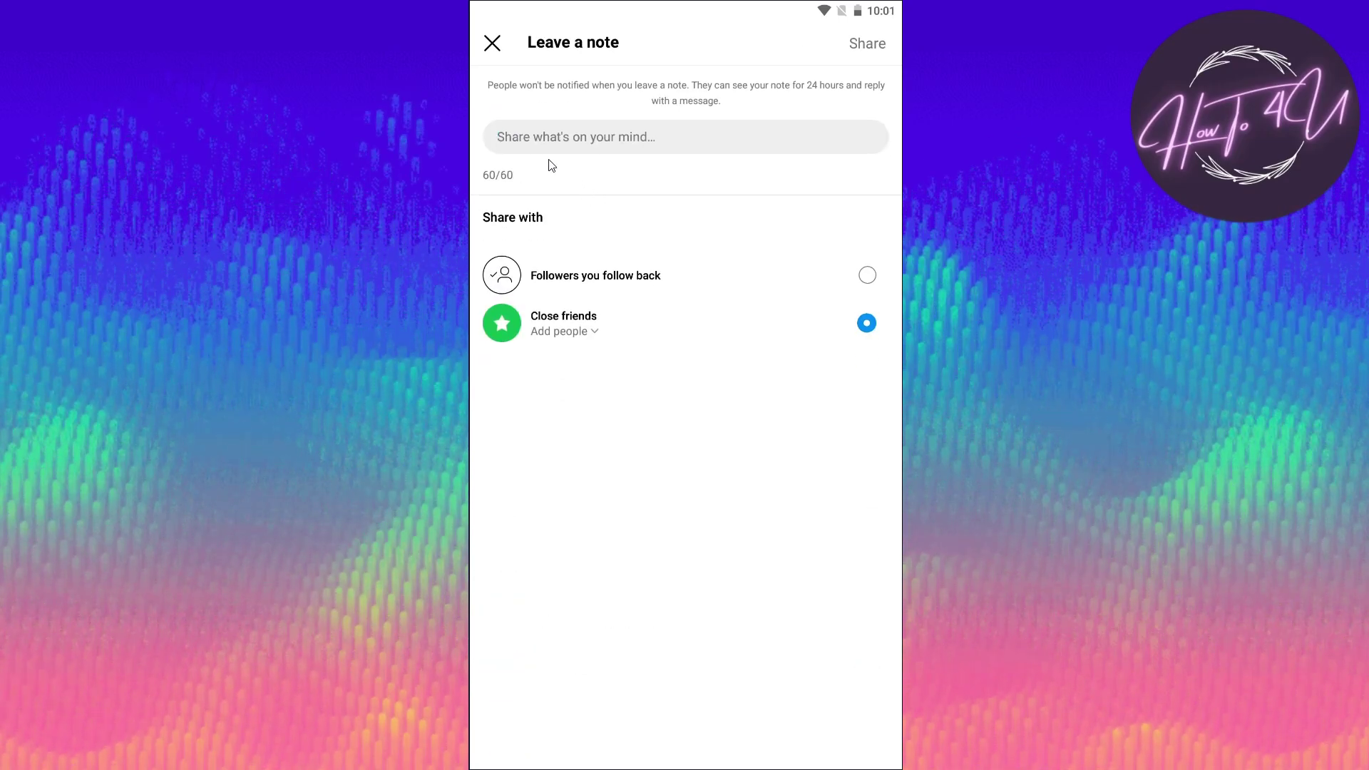
pyautogui.click(635, 284)
pyautogui.click(605, 326)
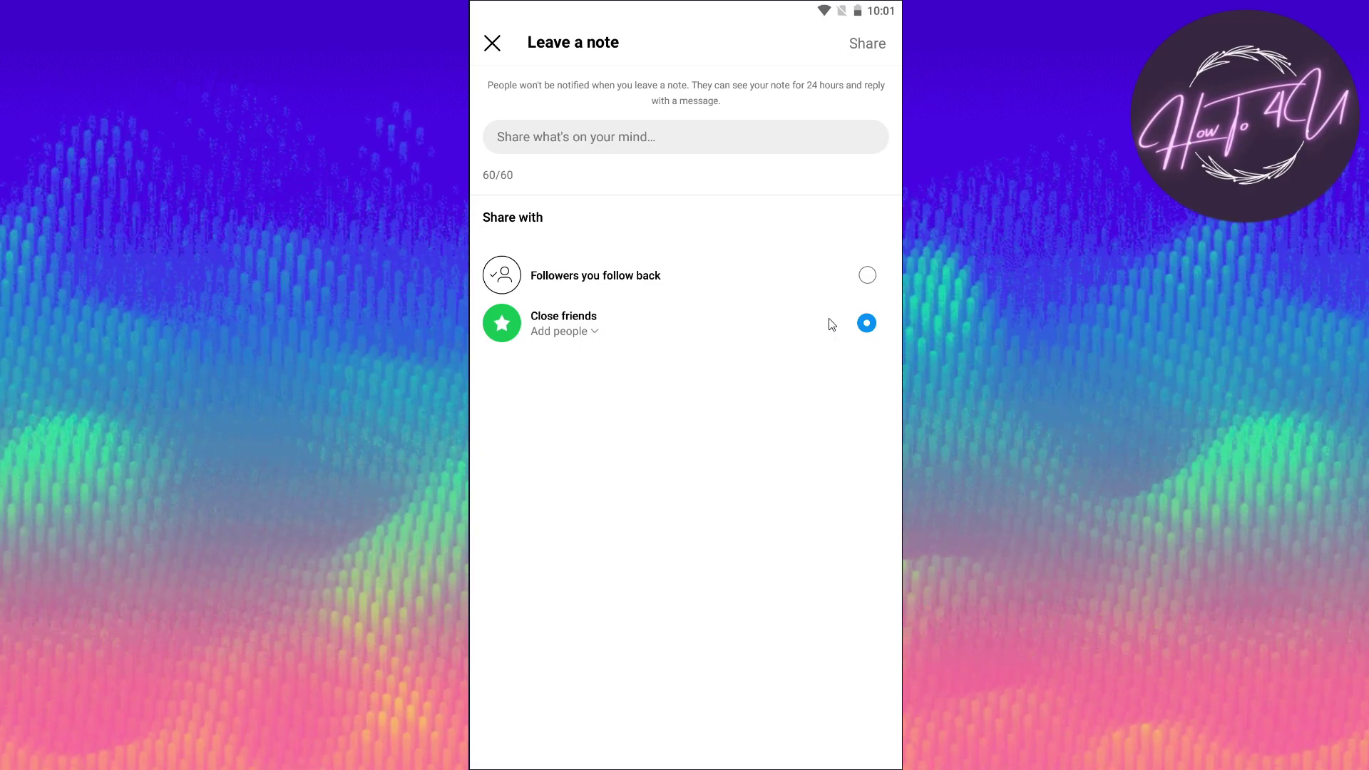
pyautogui.click(595, 333)
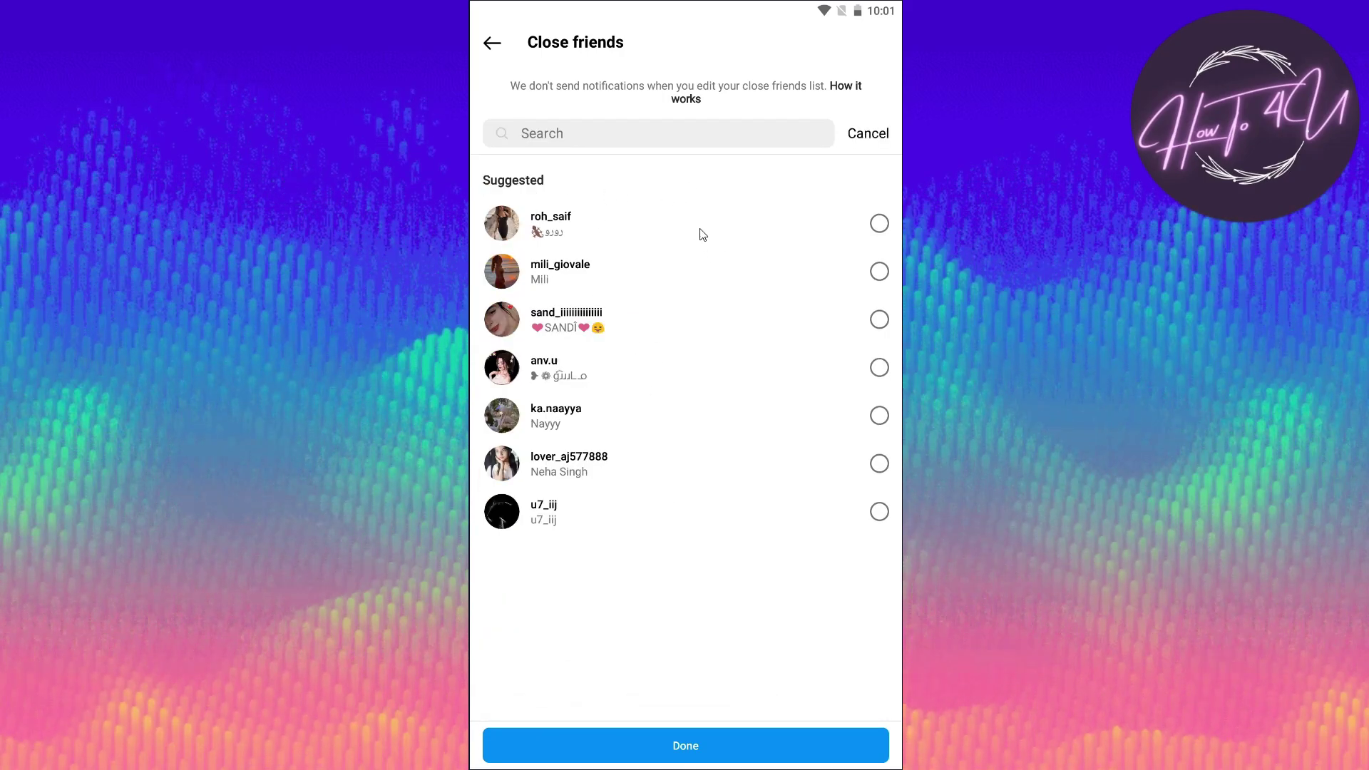
pyautogui.click(768, 283)
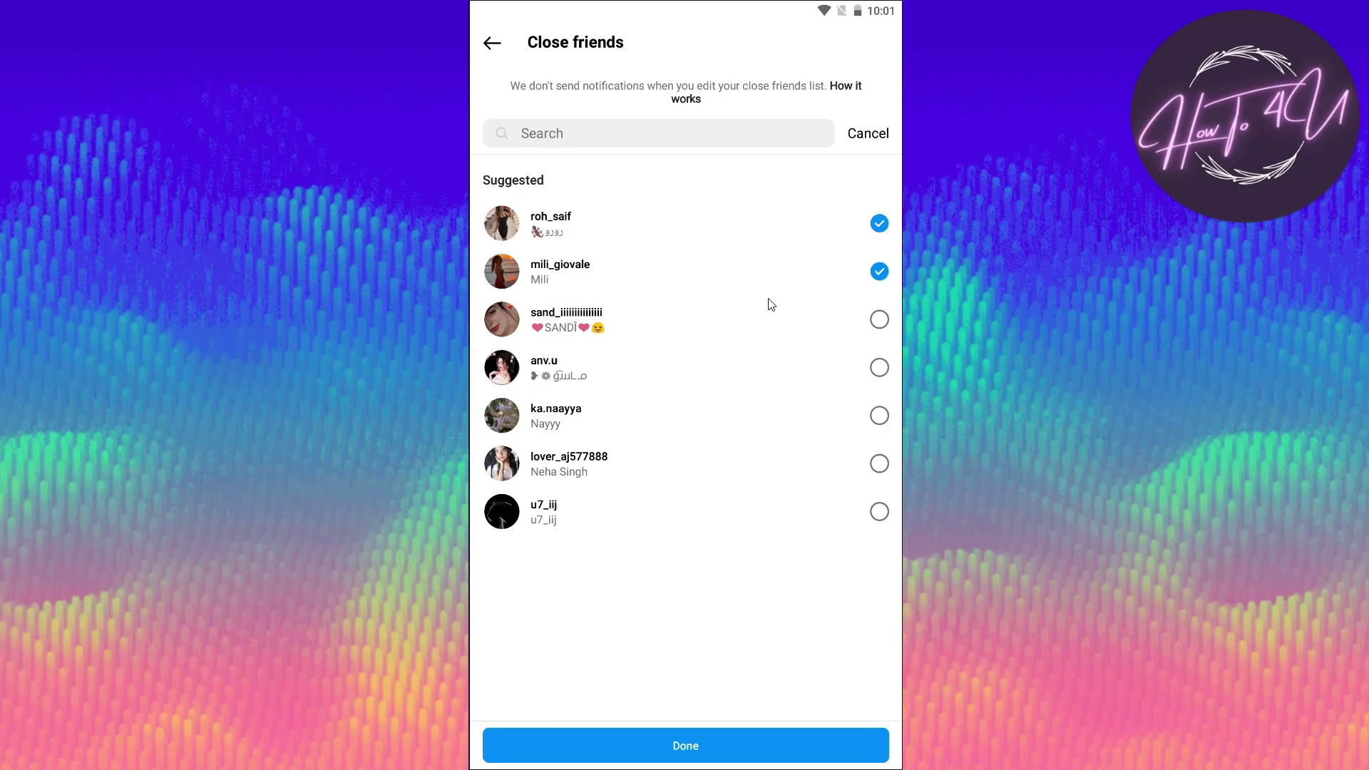
pyautogui.click(768, 287)
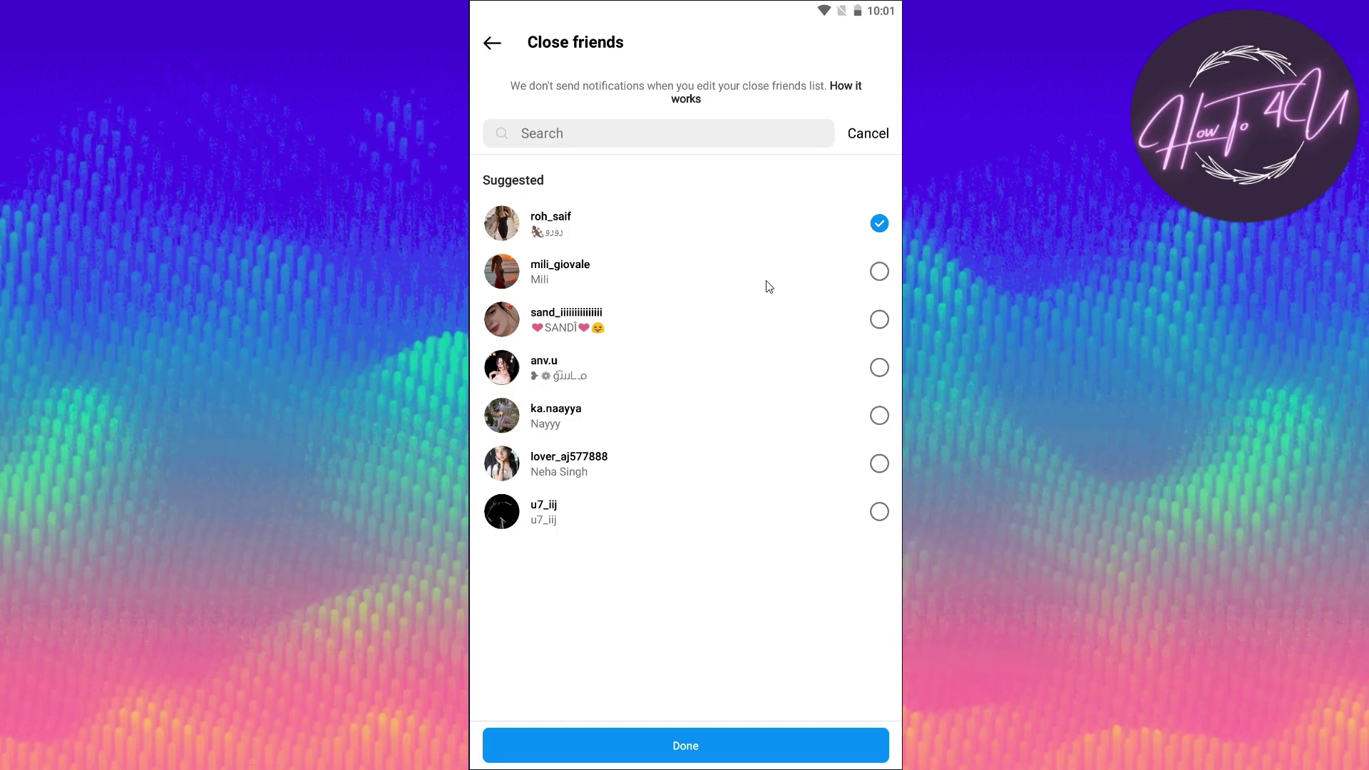
pyautogui.click(789, 328)
pyautogui.click(790, 371)
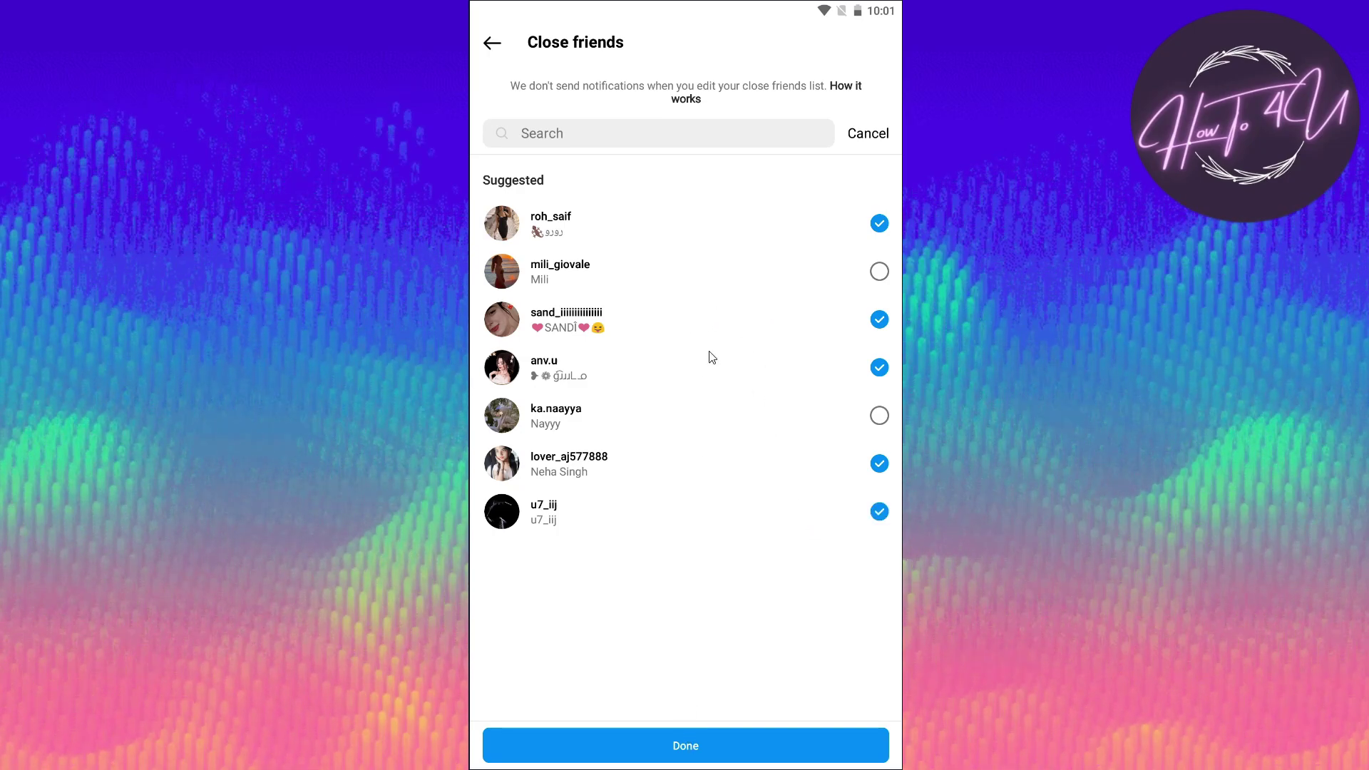
pyautogui.click(683, 745)
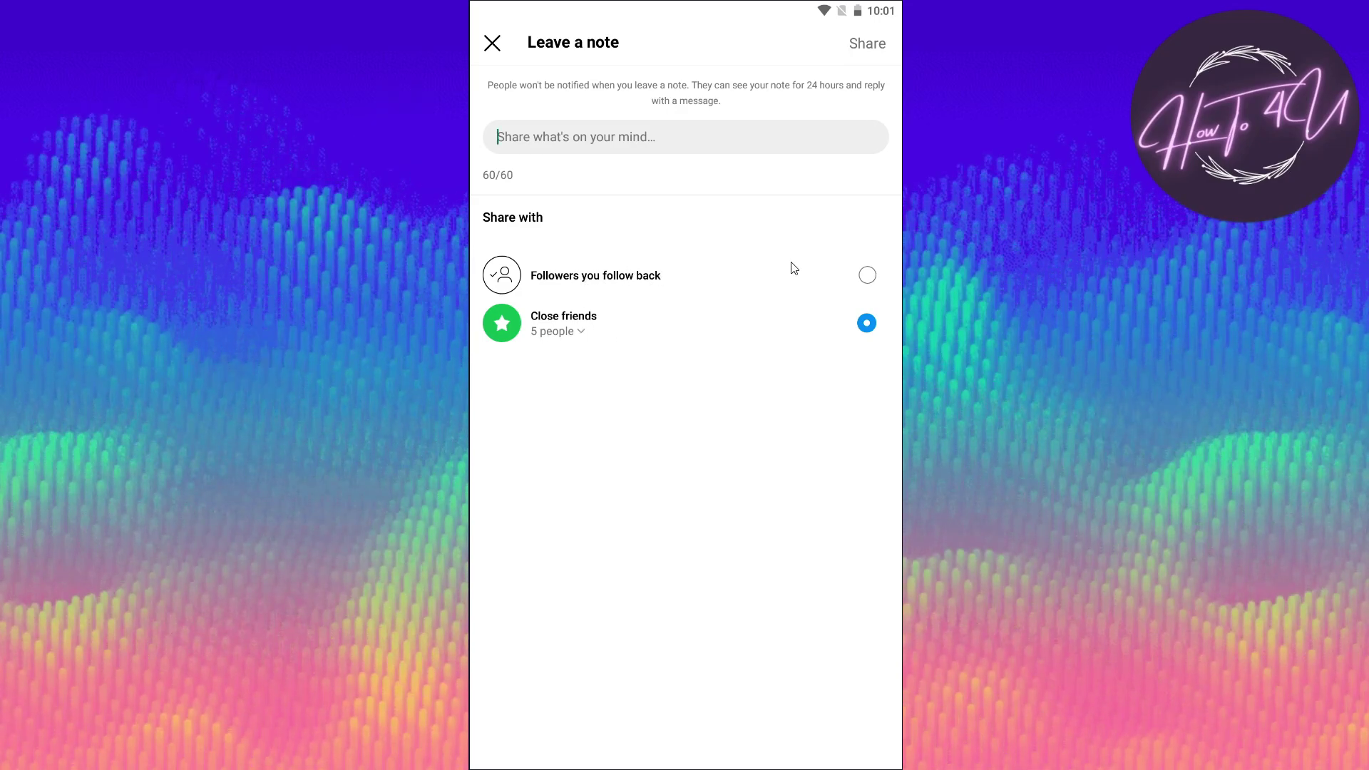
# Type the note 'THIS IS A SAMPLE NOTE' for followers you follow back, fixing the ending
pyautogui.click(866, 275)
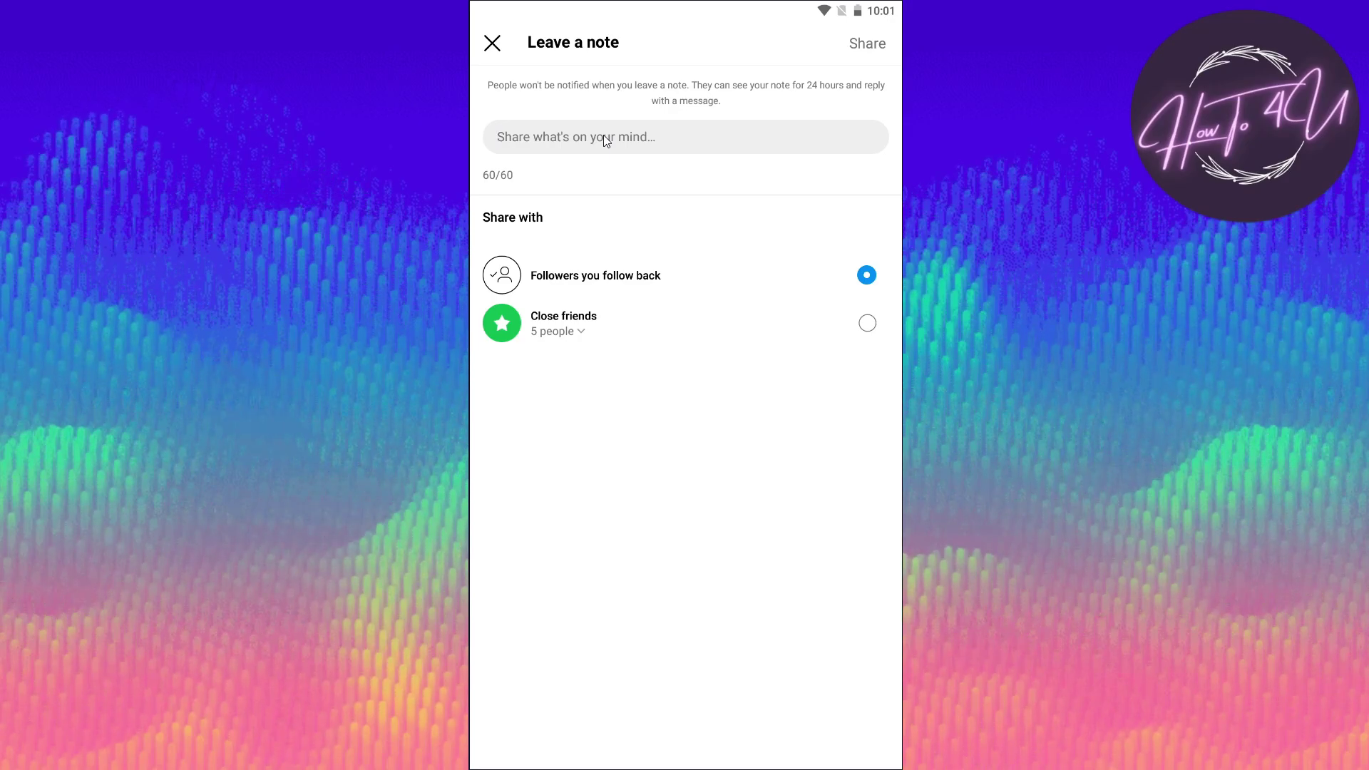
pyautogui.write('THIS IS A SA')
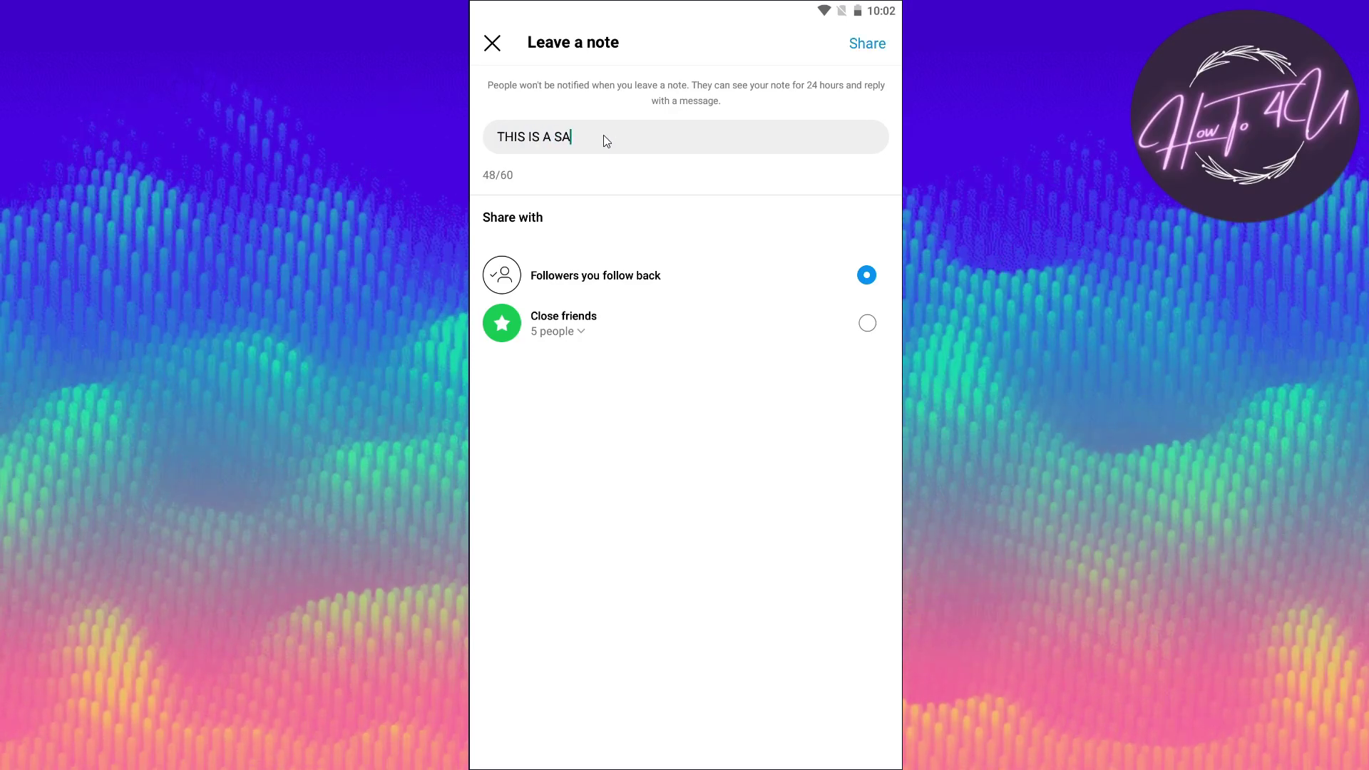
pyautogui.write('MPLE NOTE')
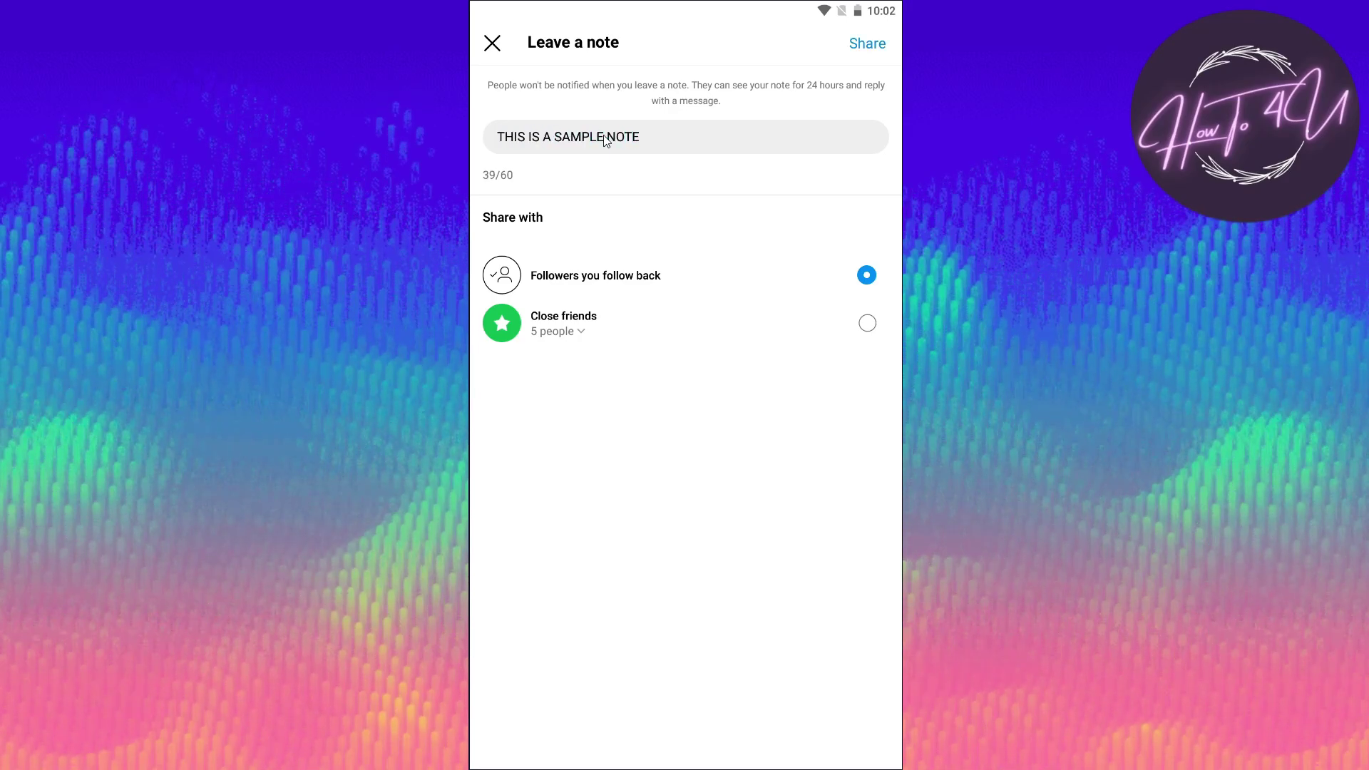
pyautogui.press('BackSpace')
pyautogui.press('BackSpace')
pyautogui.press('BackSpace')
pyautogui.press('BackSpace')
pyautogui.write(' N')
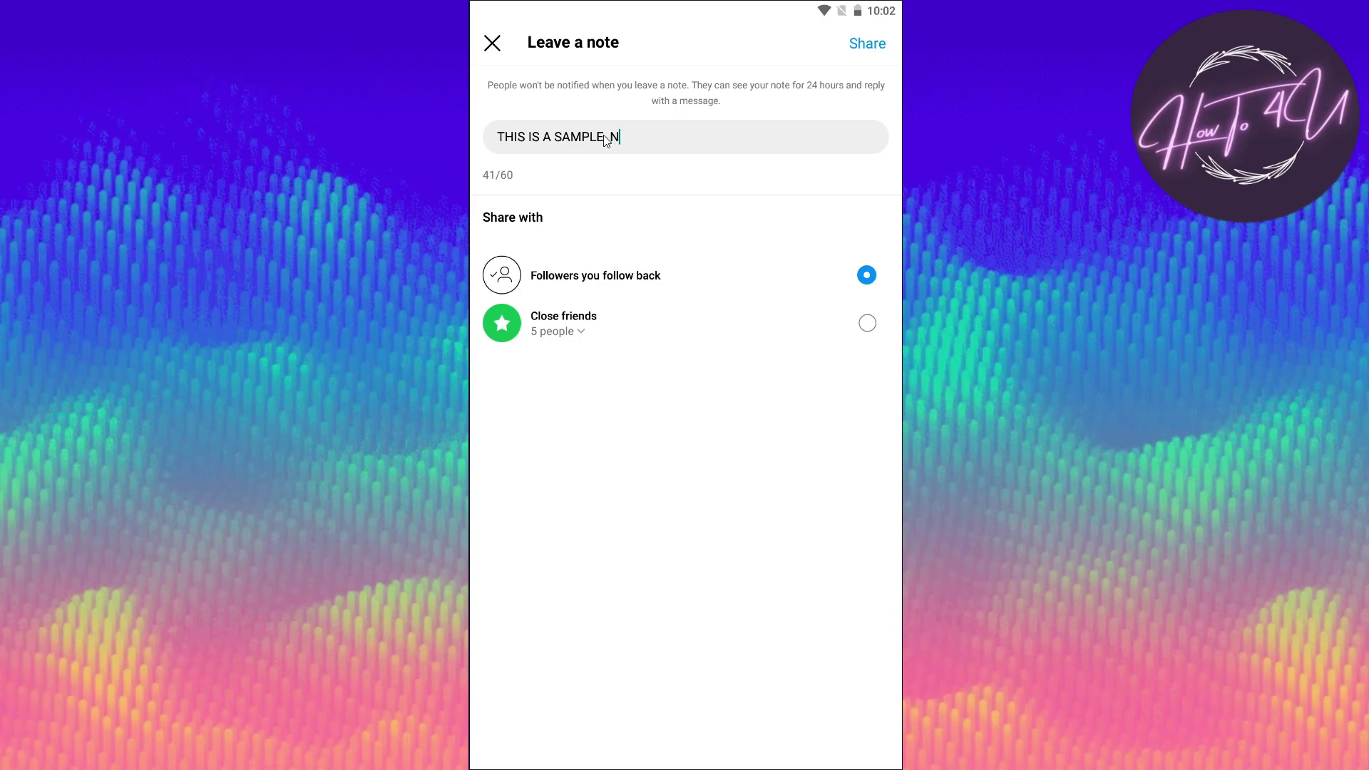
pyautogui.write('OTE')
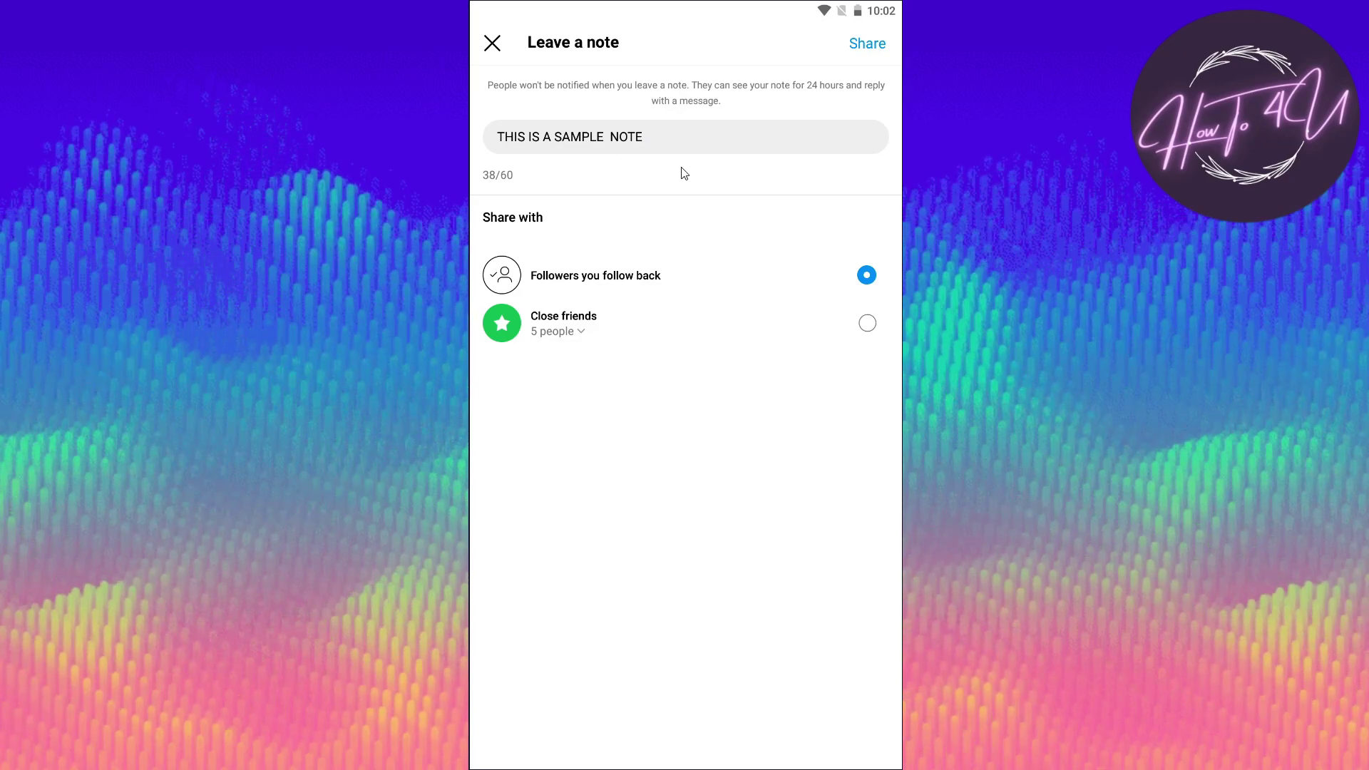
# Share the note 'THIS IS A SAMPLE NOTE' to the inbox
pyautogui.click(871, 47)
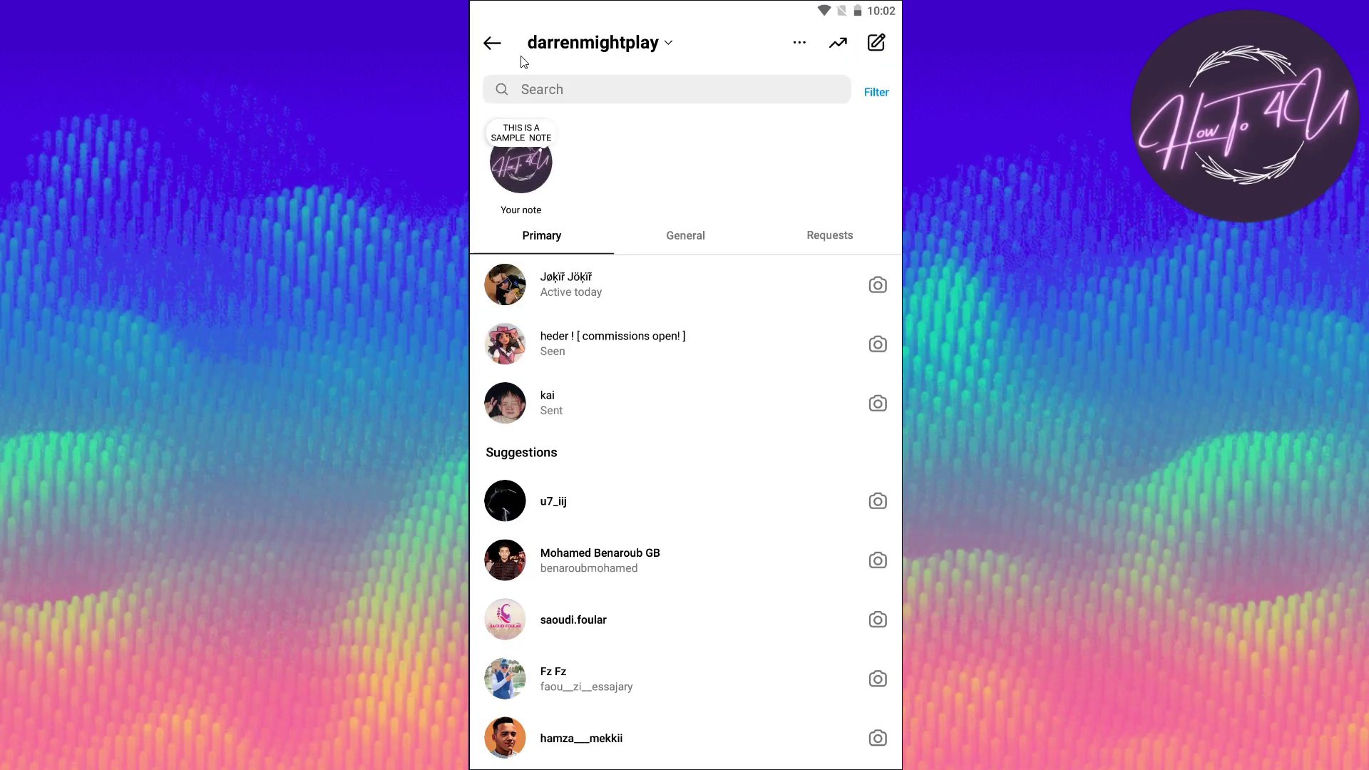